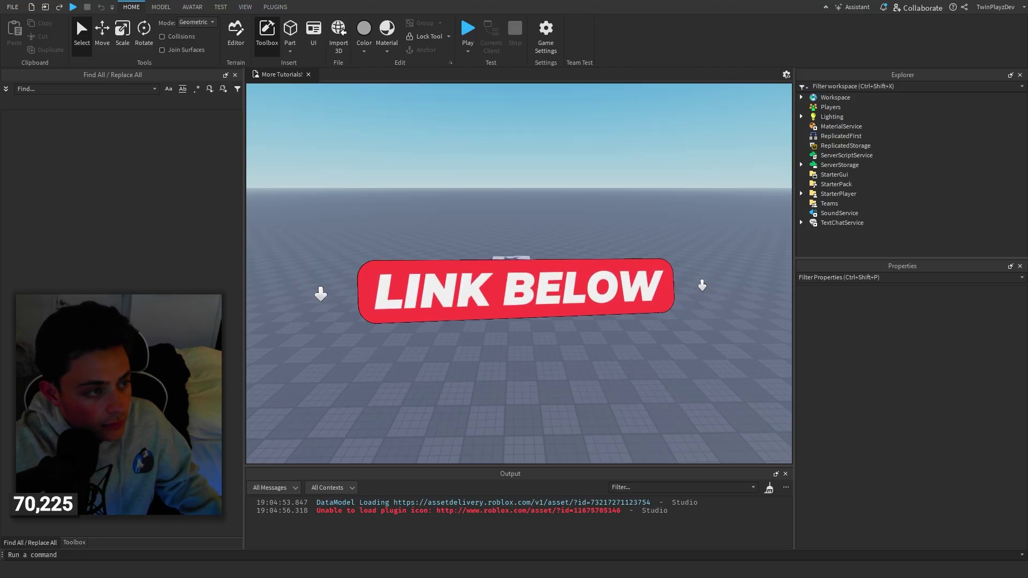
Read through the Avatar Importer Pro store page, then nudge its browser window aside.
click(421, 566)
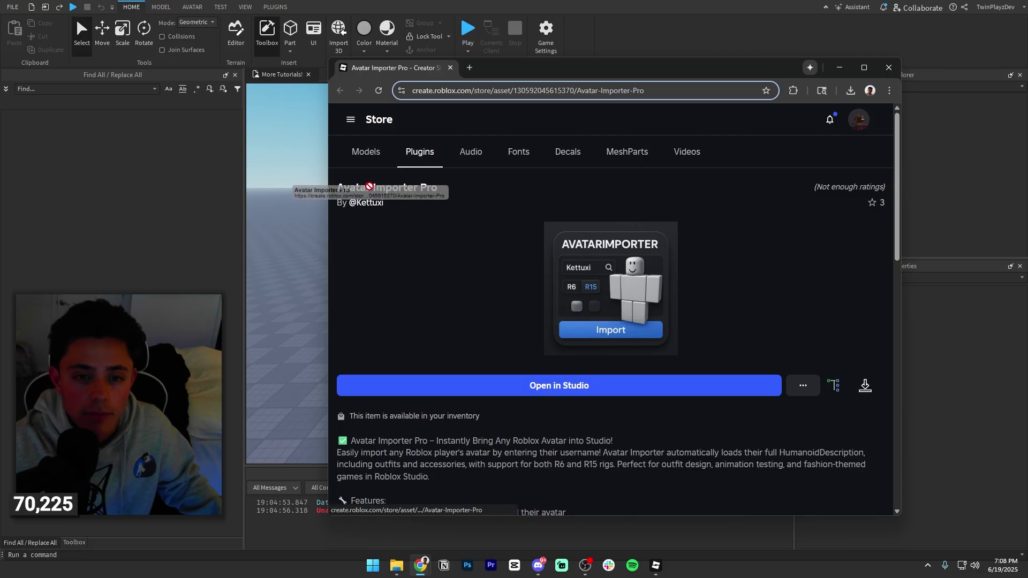
scroll(599, 286, down, 4)
scroll(607, 284, down, 3)
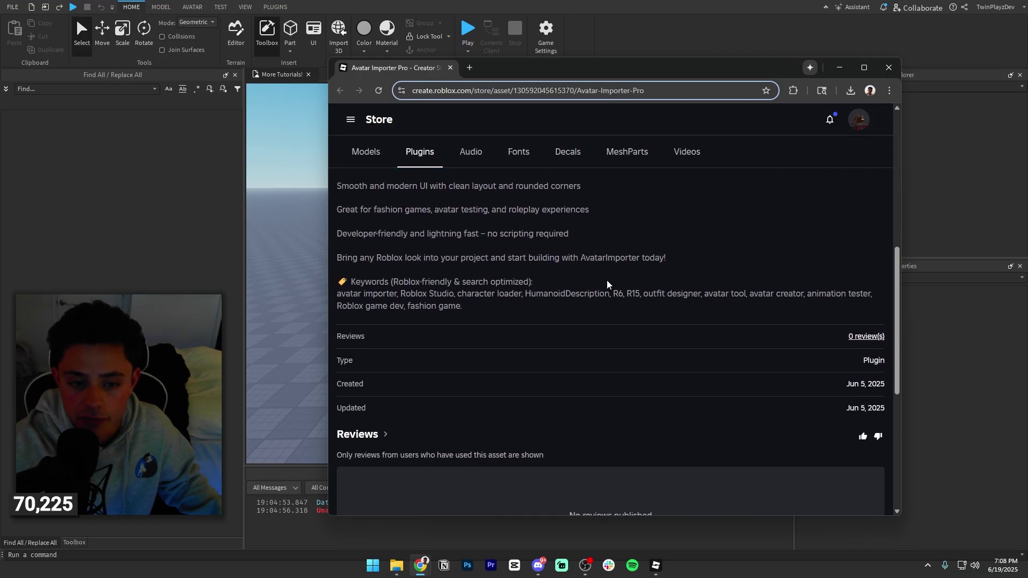
scroll(606, 281, down, 3)
scroll(615, 280, up, 10)
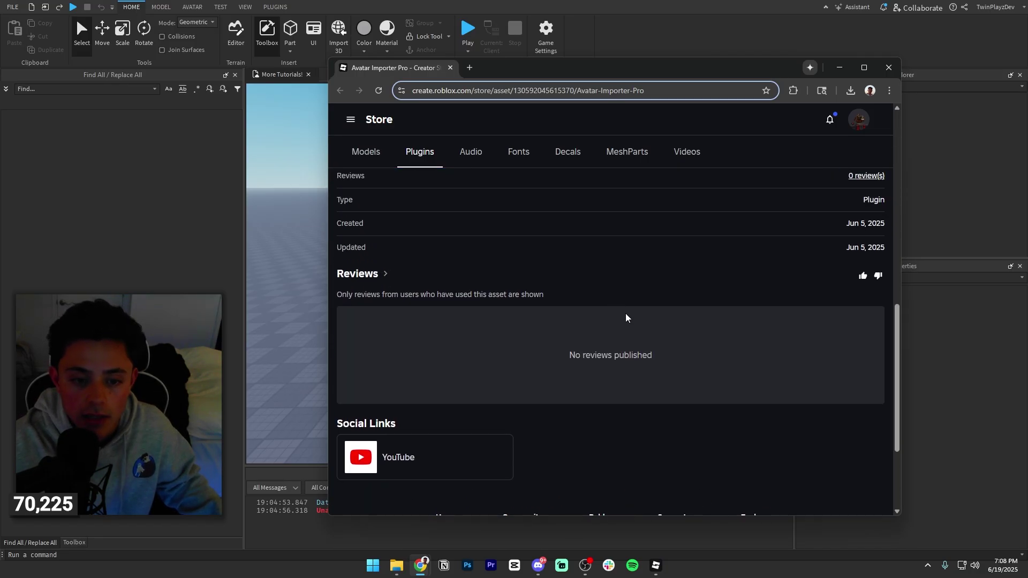
scroll(556, 394, down, 3)
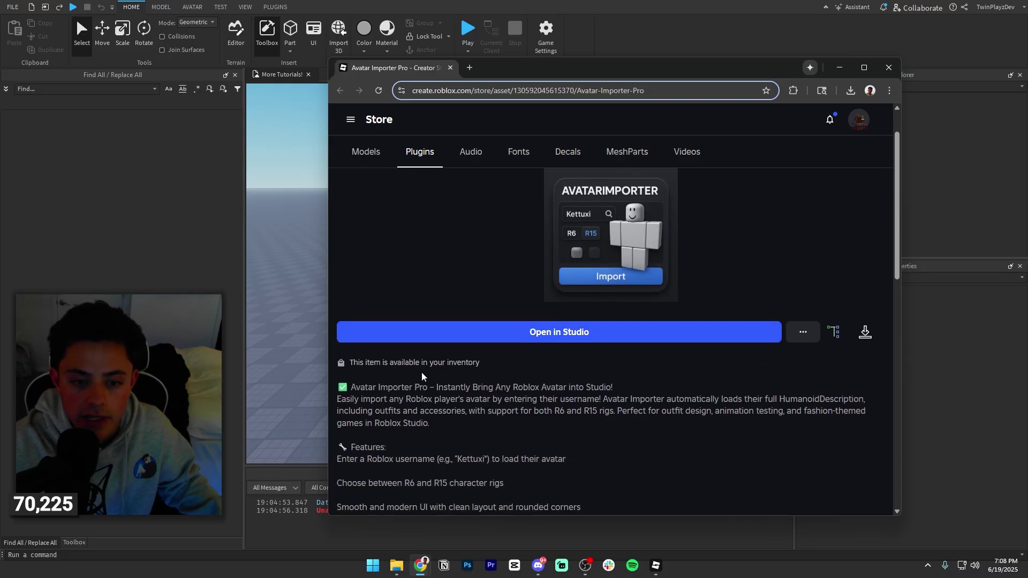
scroll(348, 288, down, 2)
scroll(481, 301, up, 5)
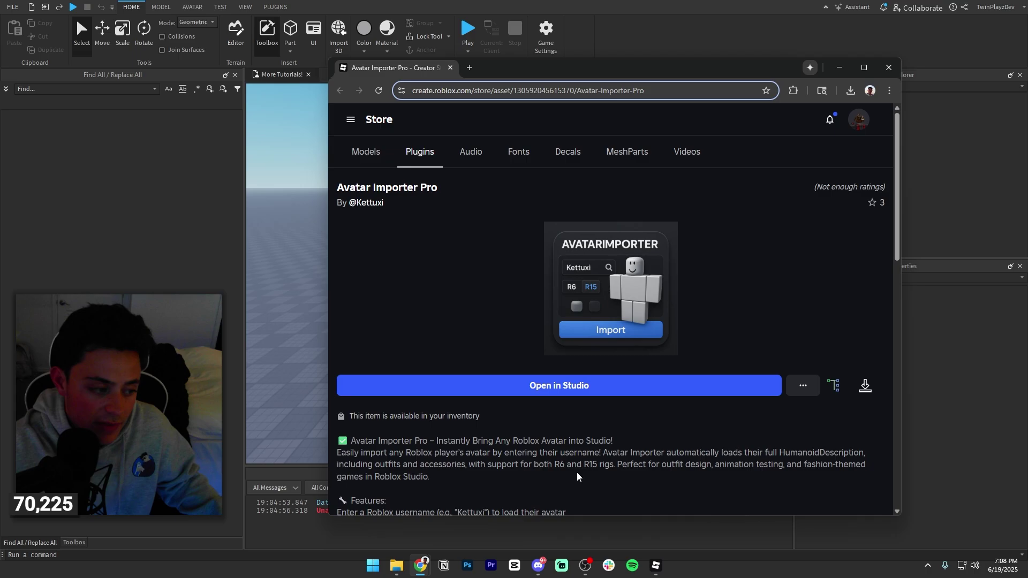
drag(403, 68, 391, 77)
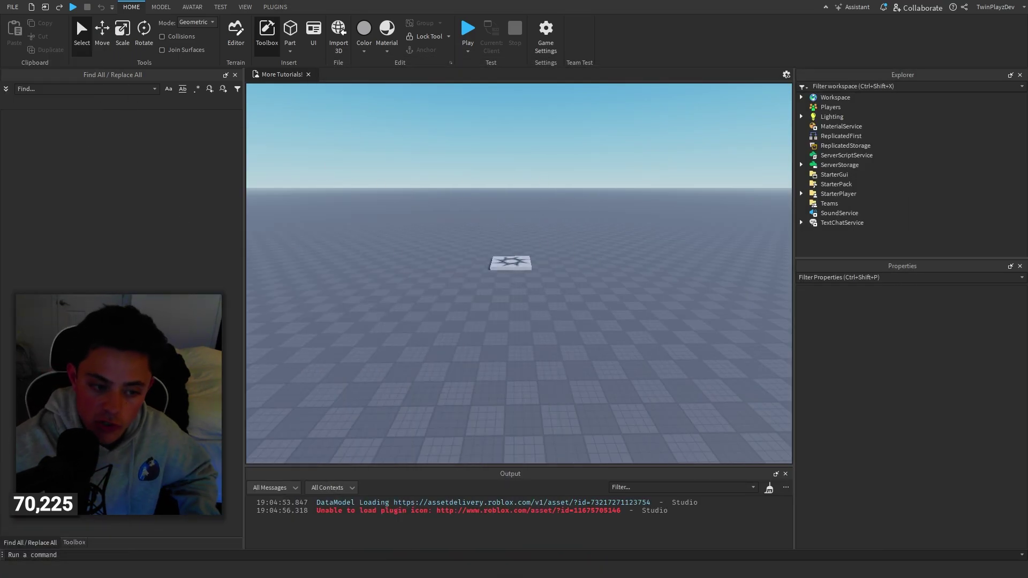
Show the Toolbox on the Creator Store, filtered to Plugins.
click(75, 542)
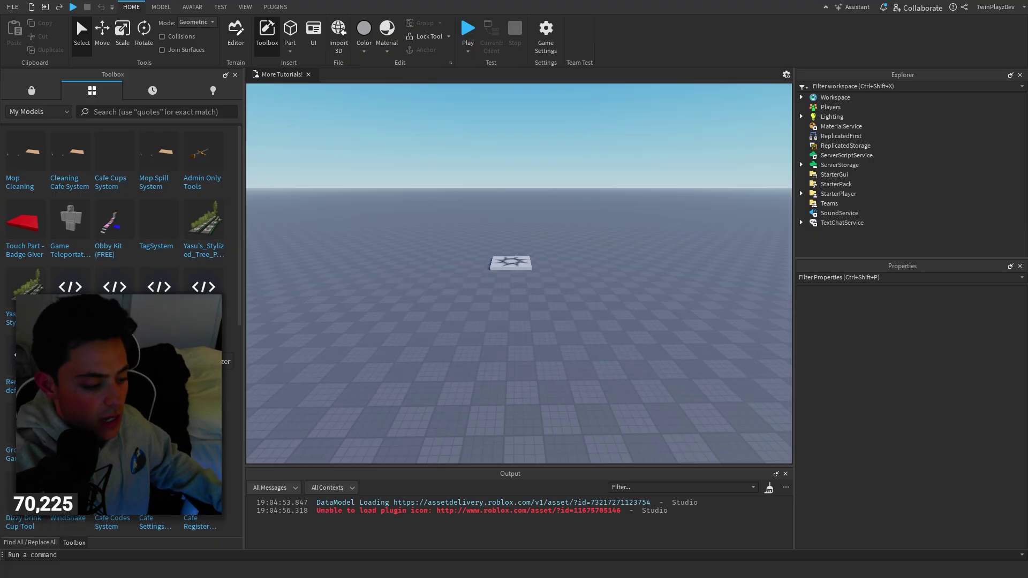
click(31, 90)
click(37, 110)
click(39, 142)
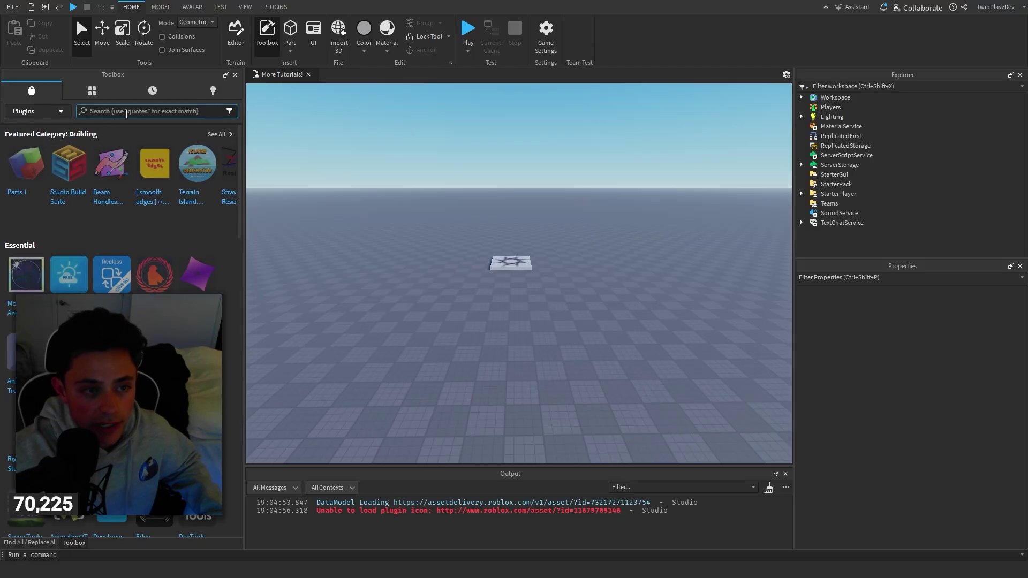
Search plugins for 'avatar importer', clear the Output log, and return to store home.
click(127, 112)
text(avatar importer)
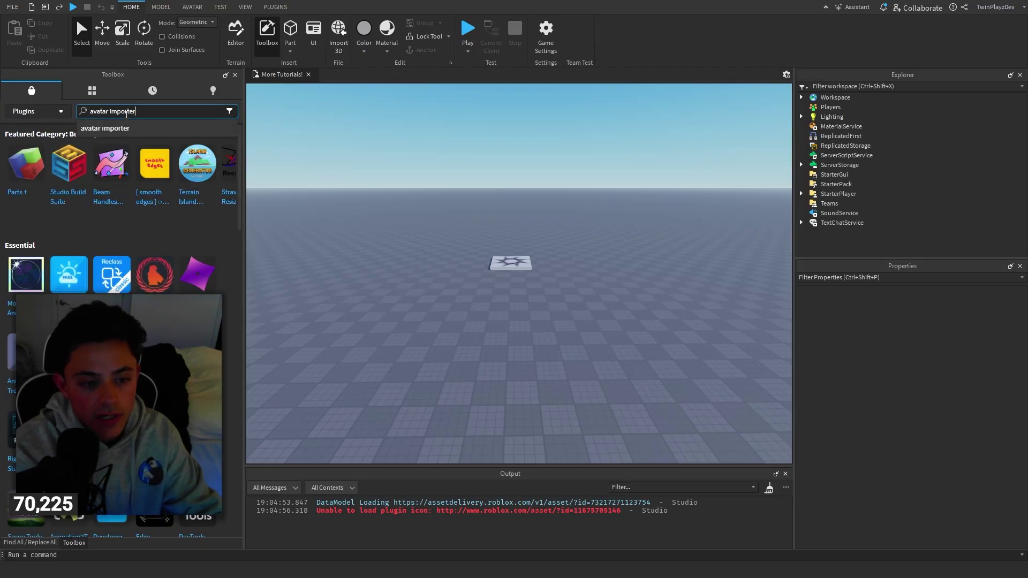
key(Return)
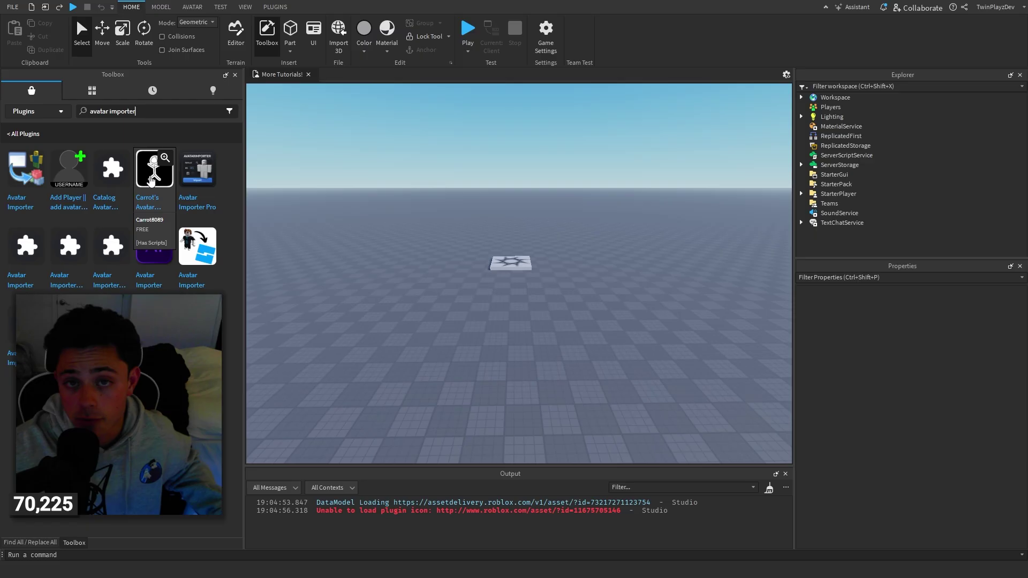
click(769, 488)
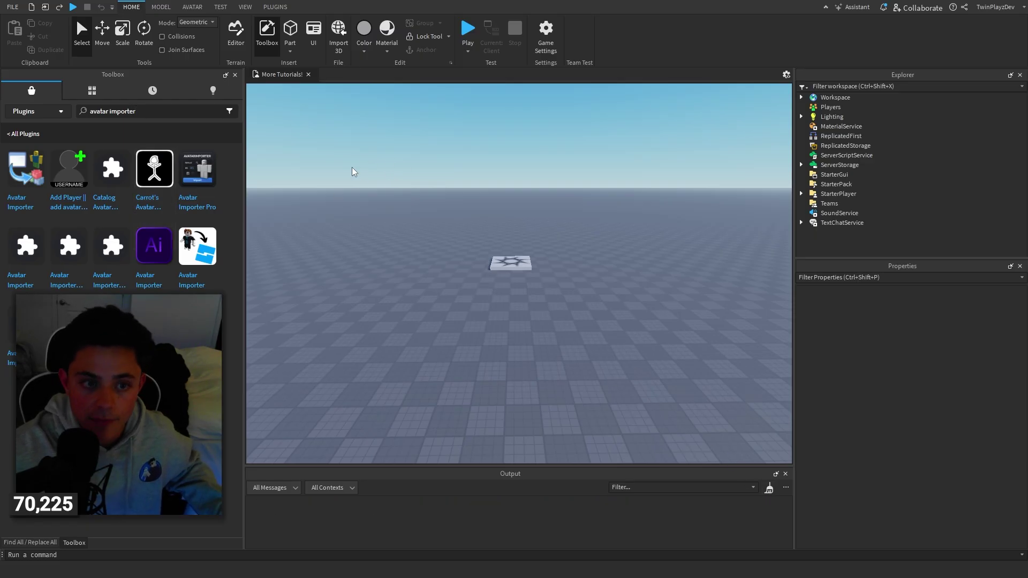
click(33, 93)
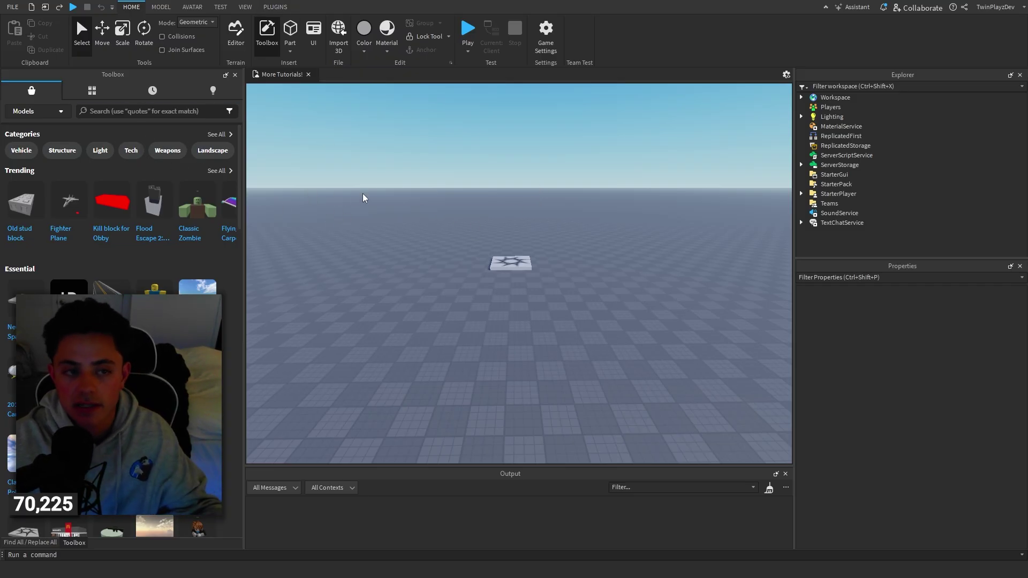
Review the installed plugins list in Manage Plugins under the PLUGINS tab, then close it.
click(271, 6)
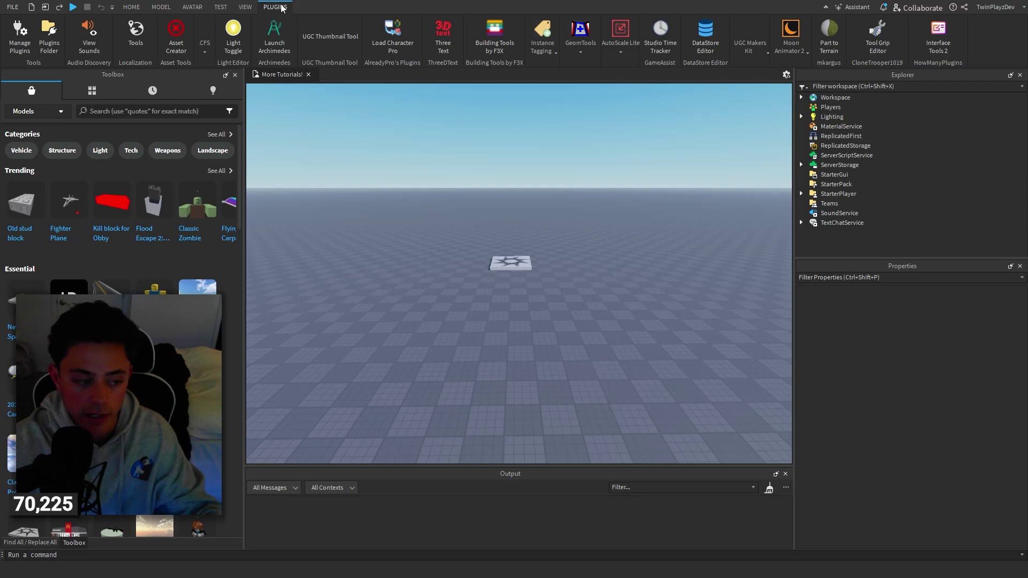
click(20, 42)
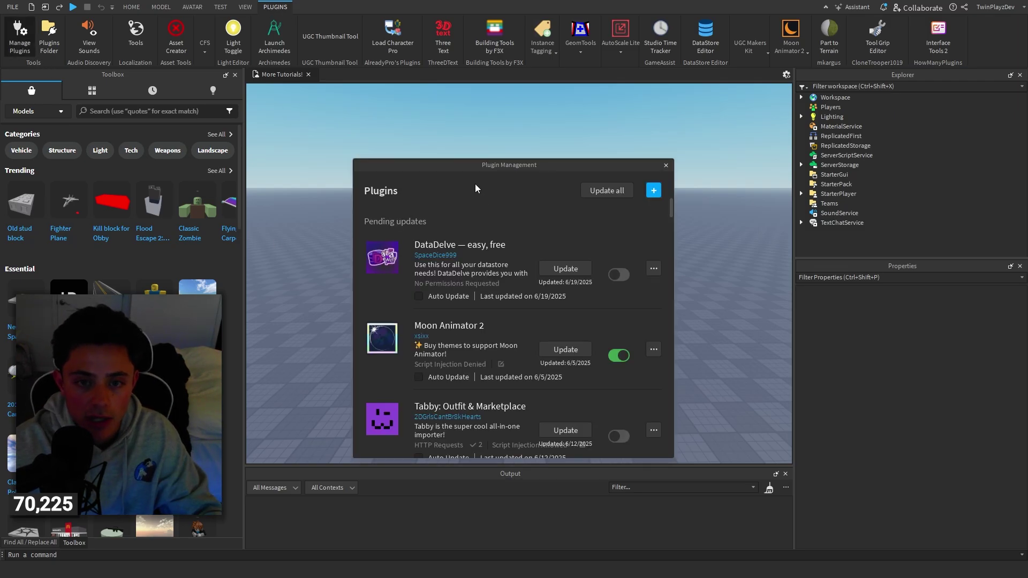
scroll(514, 259, down, 15)
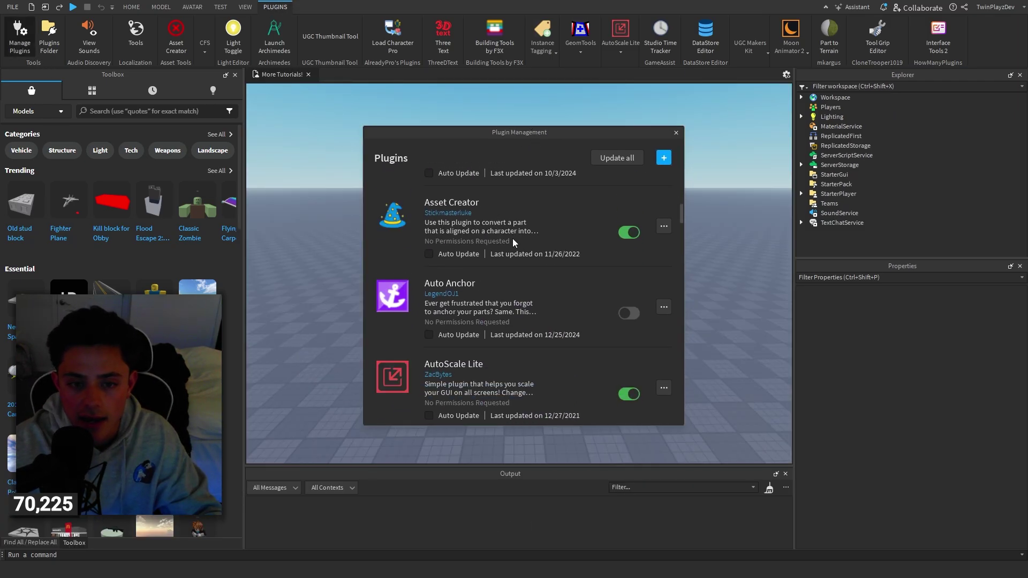
scroll(525, 249, down, 15)
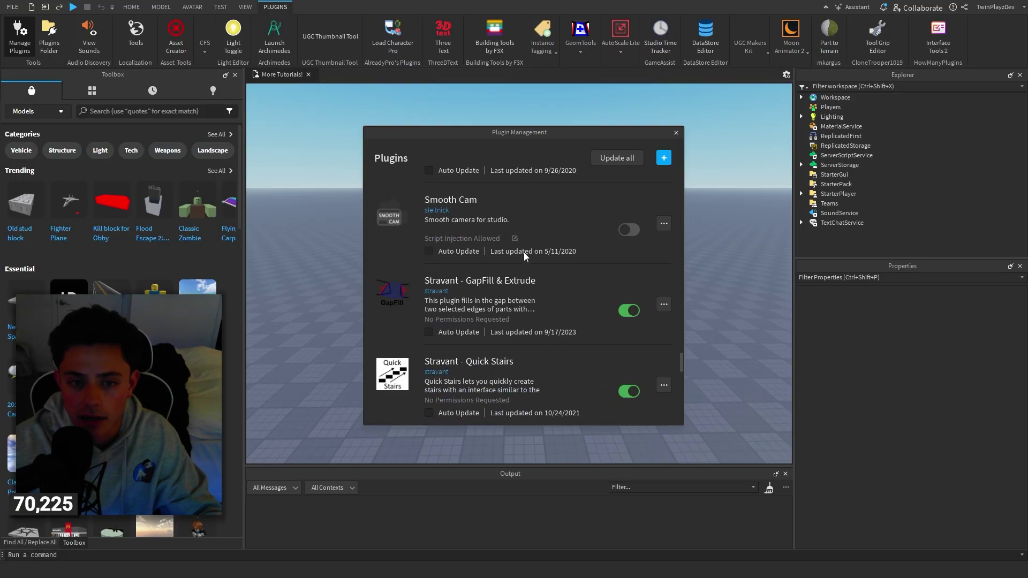
scroll(524, 255, down, 5)
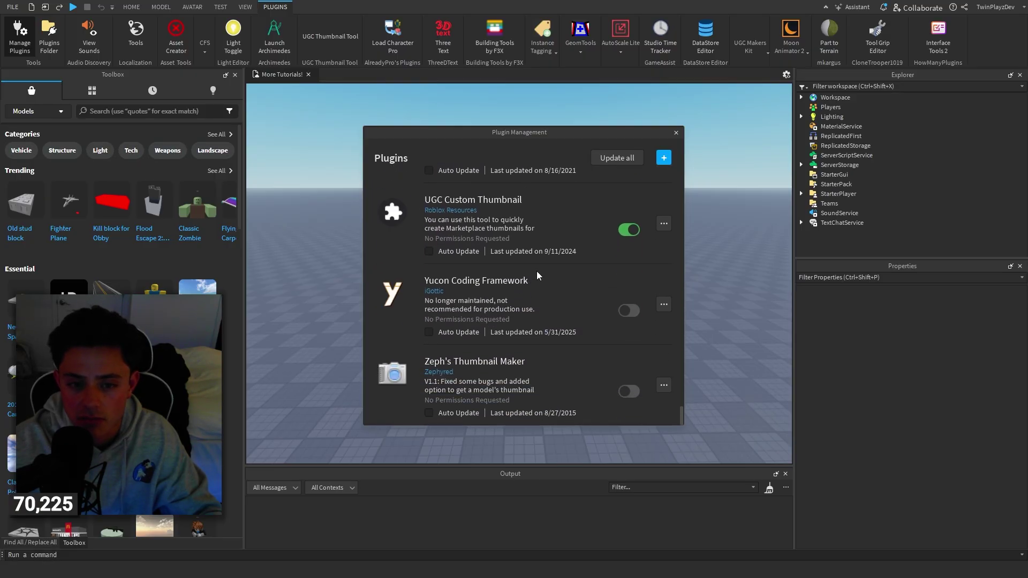
scroll(537, 271, up, 8)
scroll(537, 271, up, 6)
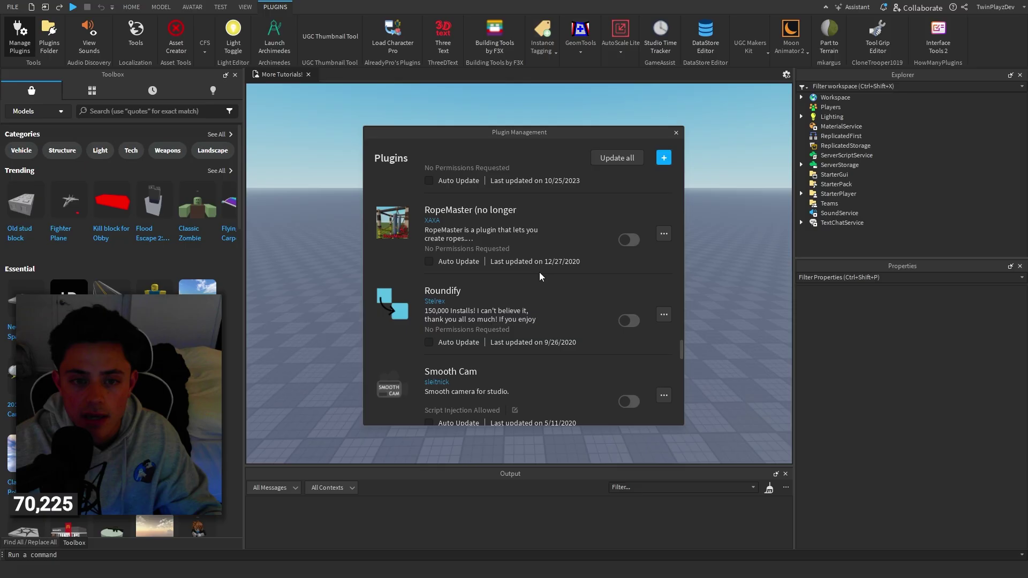
scroll(553, 280, up, 10)
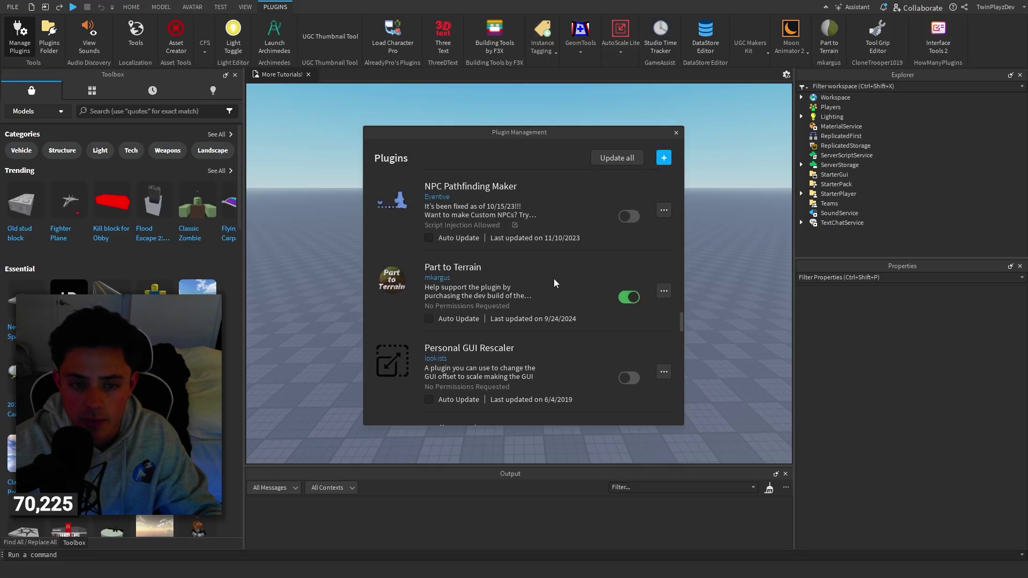
scroll(554, 280, up, 10)
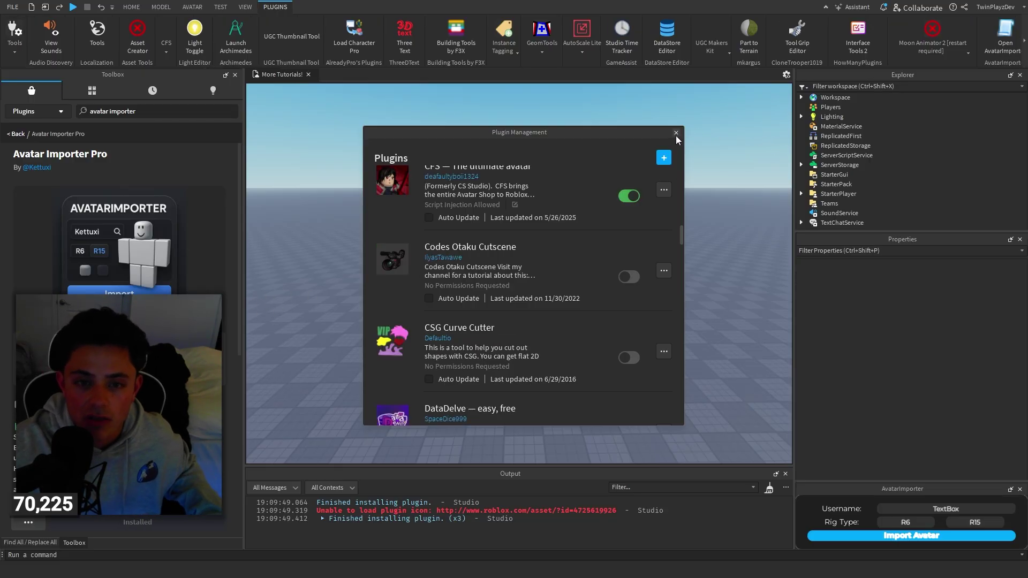
scroll(517, 260, down, 10)
scroll(517, 260, down, 8)
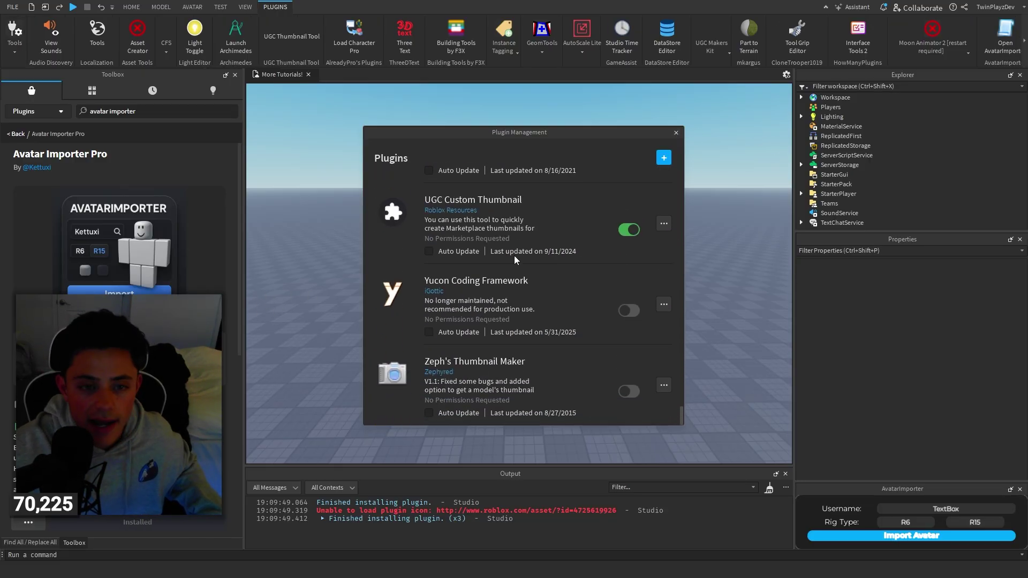
scroll(554, 306, up, 12)
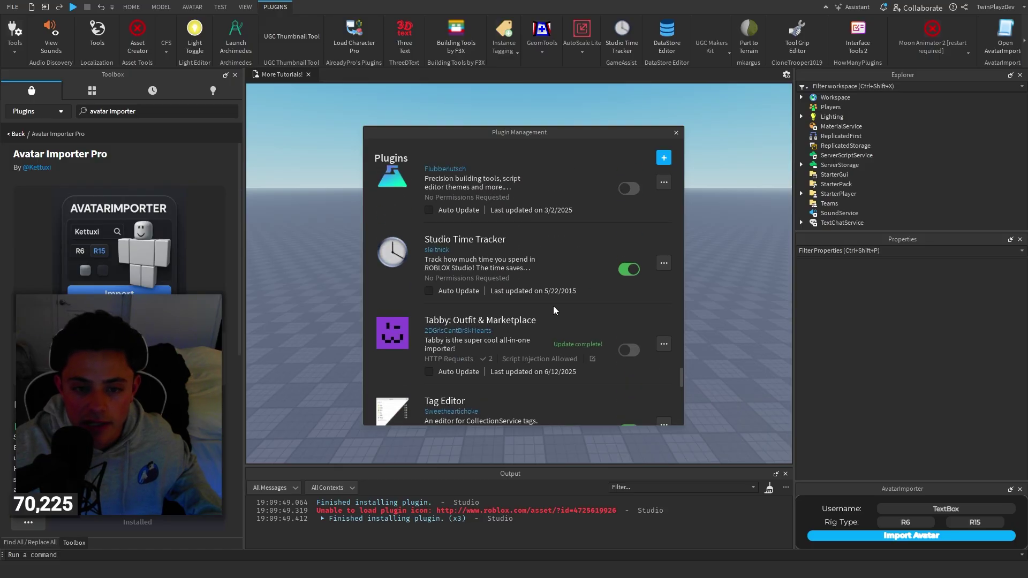
click(676, 133)
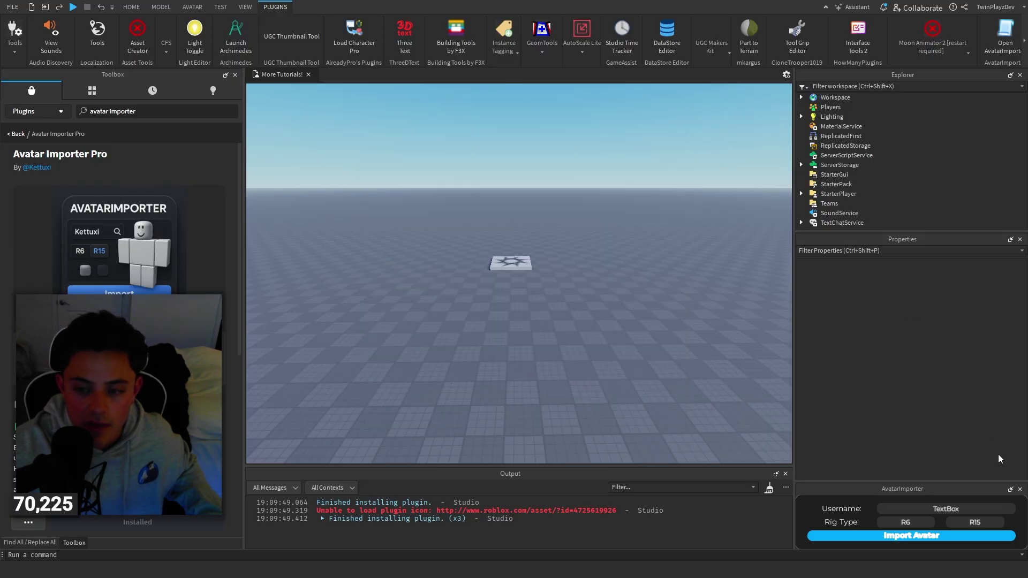
Reopen AvatarImporter docked beside Properties, enter your Roblox username, and run Import Avatar.
click(1018, 490)
click(1025, 35)
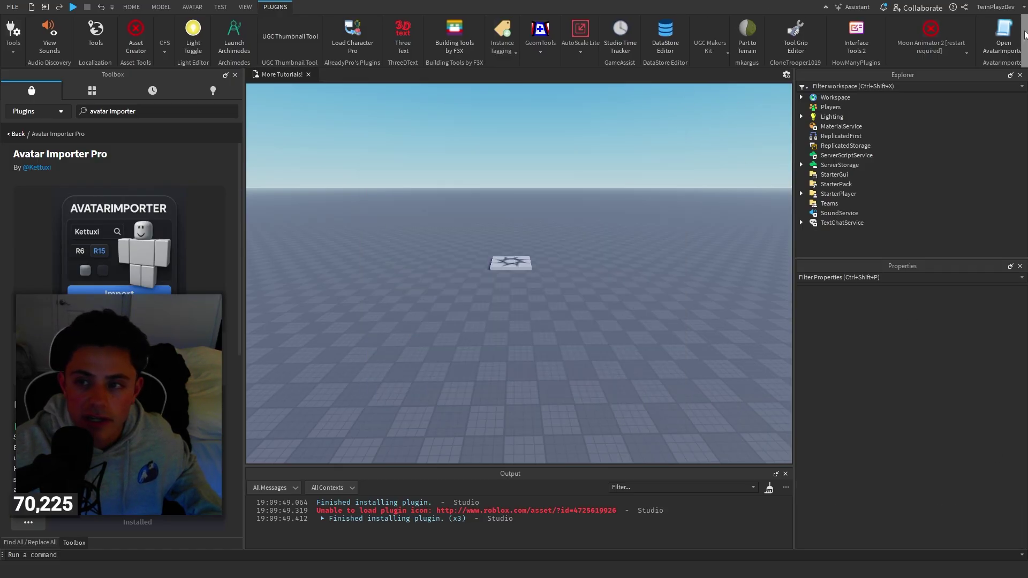
click(996, 37)
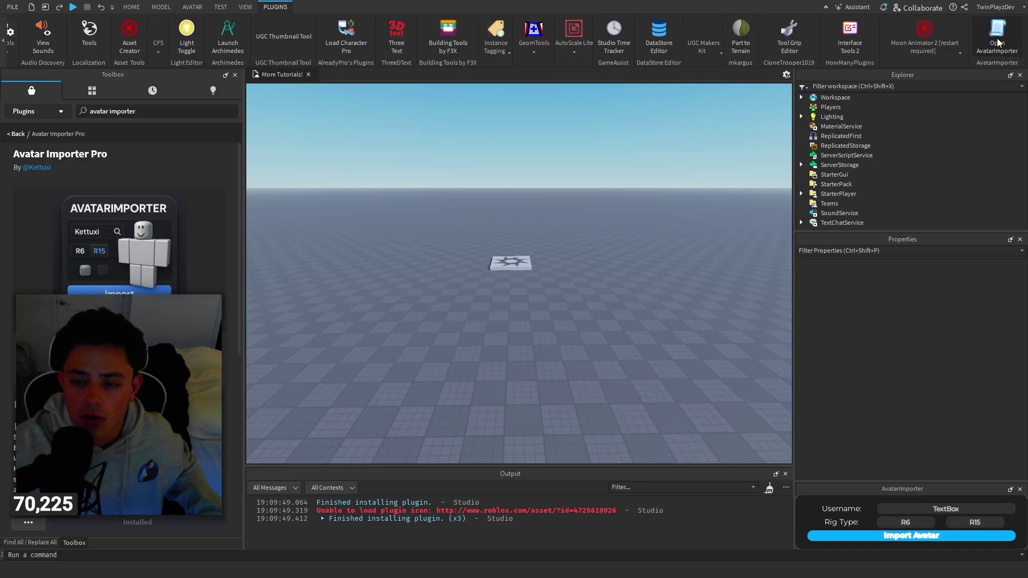
drag(904, 490, 935, 379)
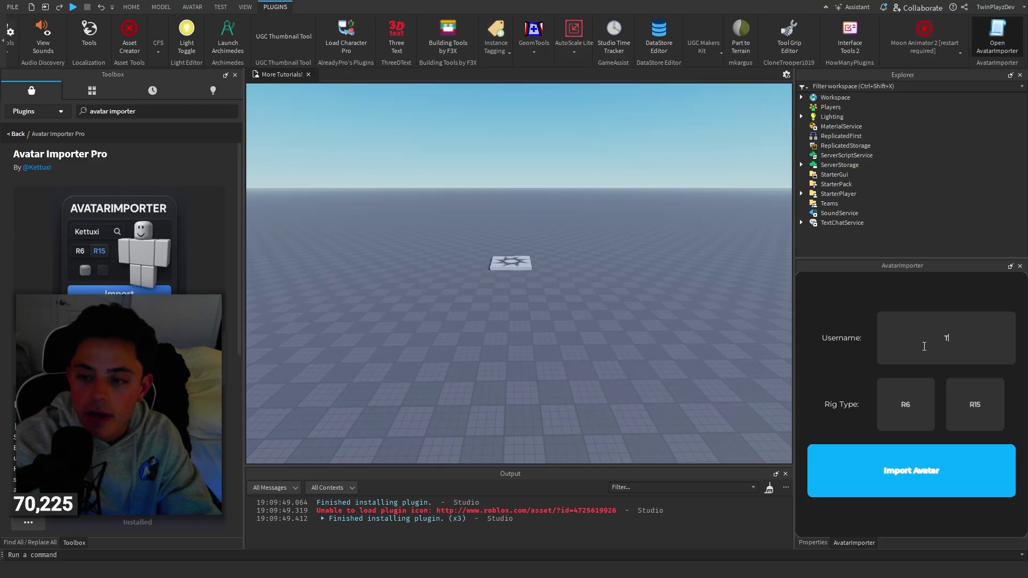
text(v)
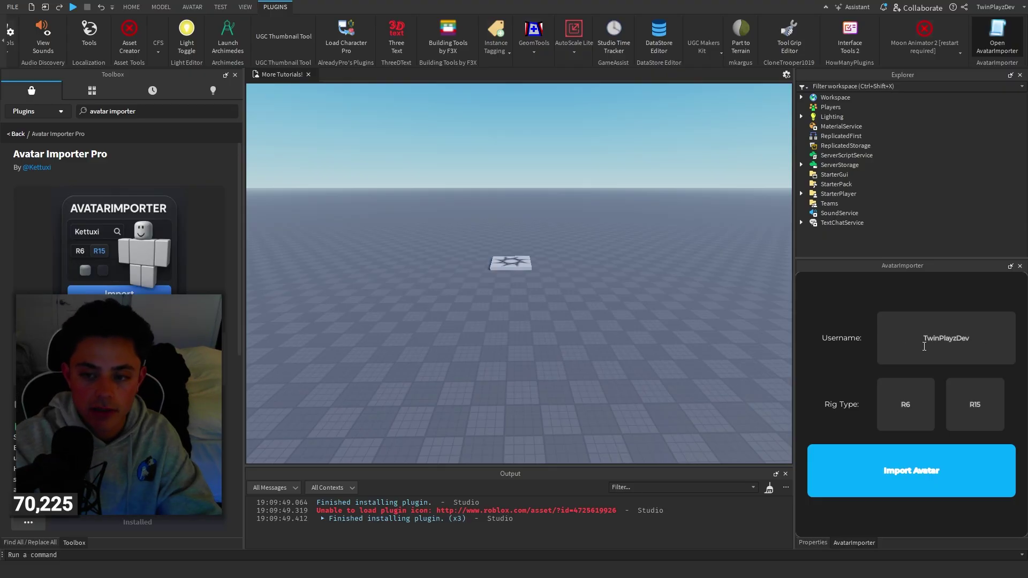
right_drag(657, 290, 657, 294)
click(910, 479)
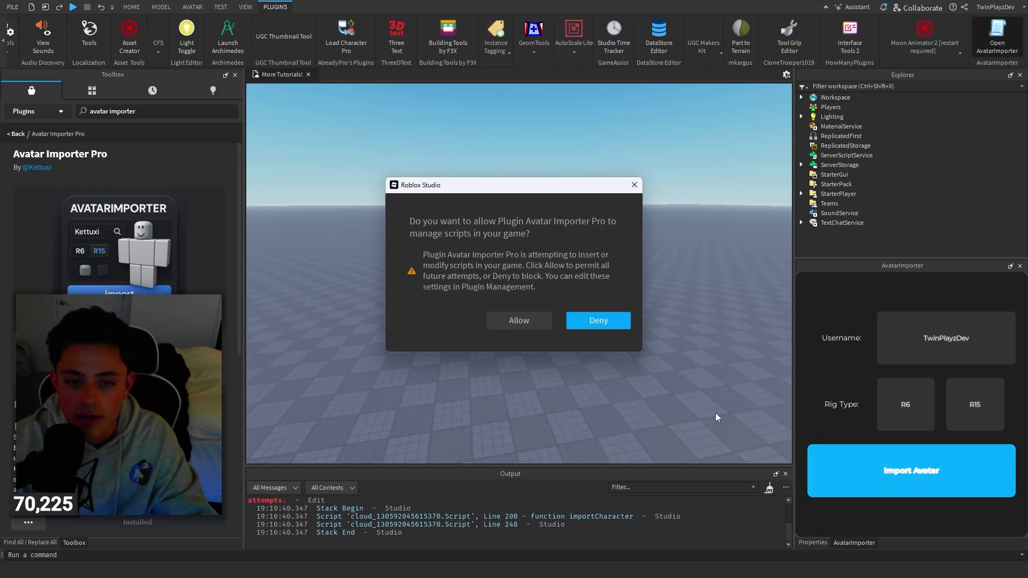
Allow the plugin's script permission, import the avatar, and frame the new character.
click(541, 319)
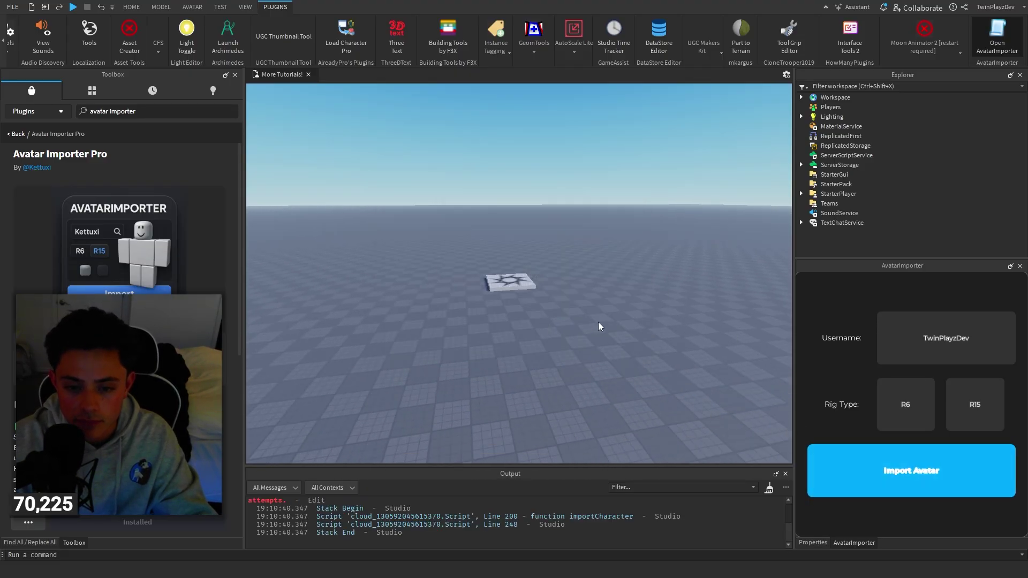
right_drag(601, 324, 601, 324)
click(891, 471)
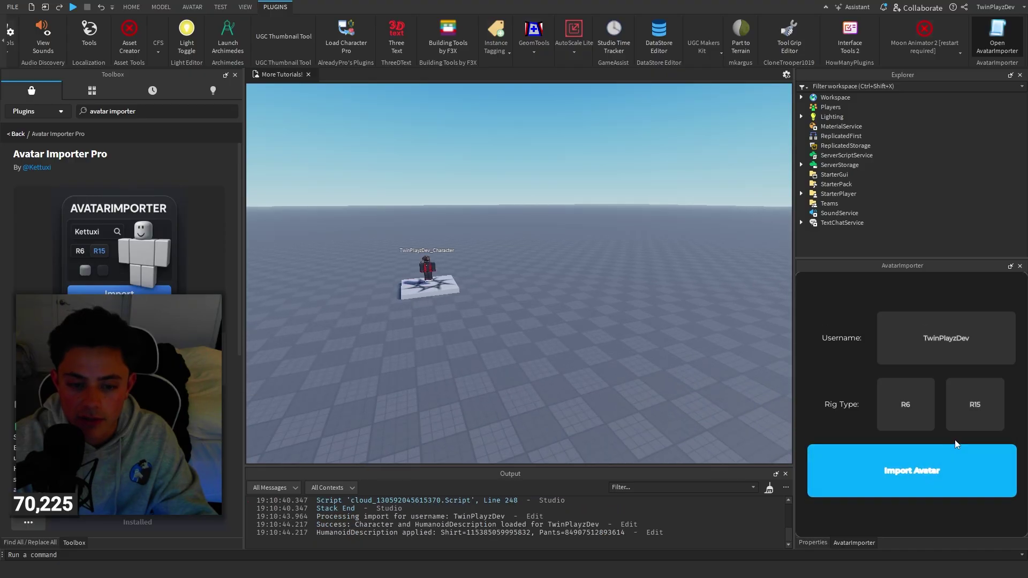
key(f)
click(482, 303)
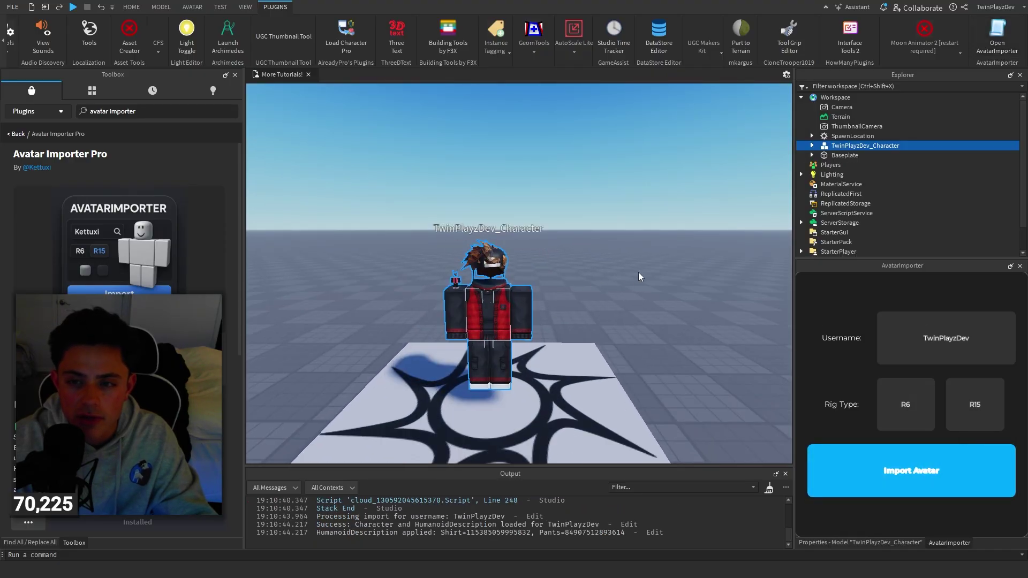
key(f)
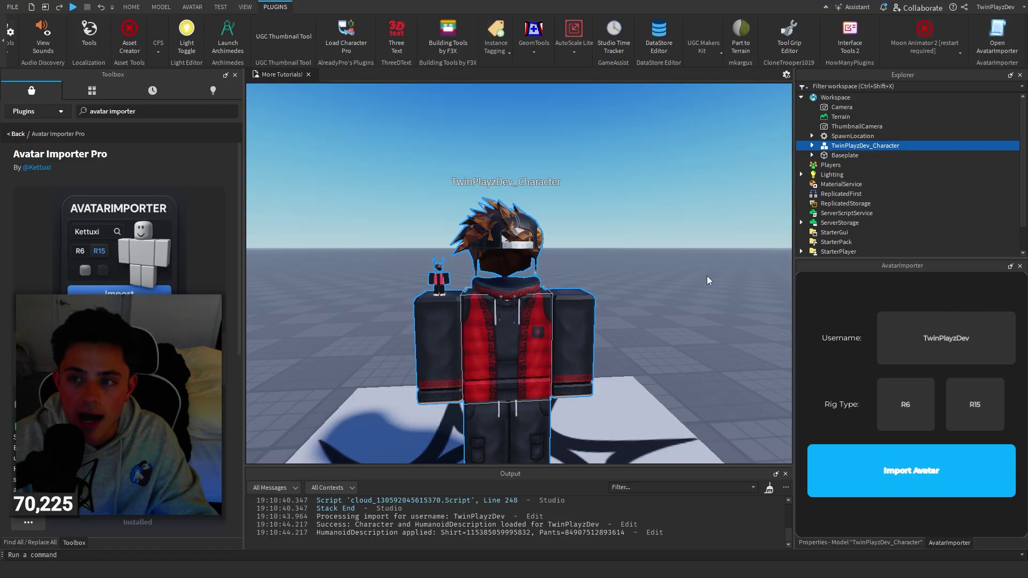
Expand the character and its Humanoid in Explorer and view HumanoidDescription's properties.
click(995, 39)
click(995, 38)
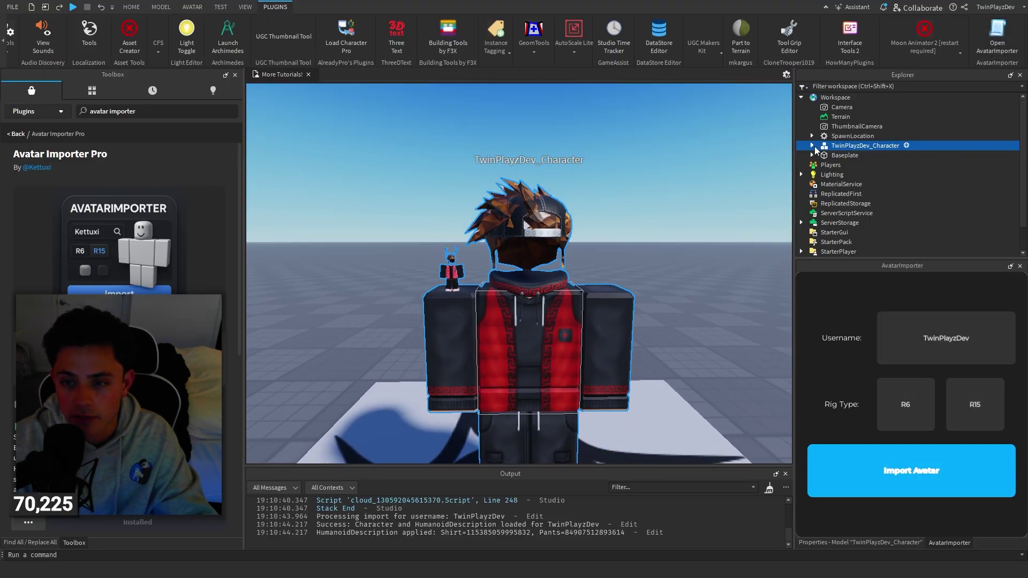
click(812, 147)
scroll(849, 156, down, 2)
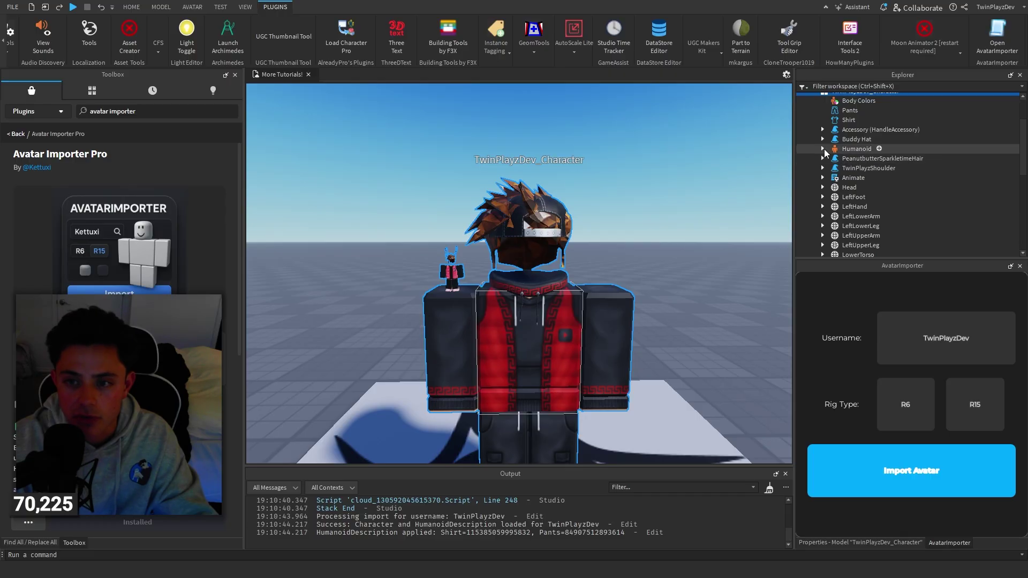
click(823, 149)
click(849, 160)
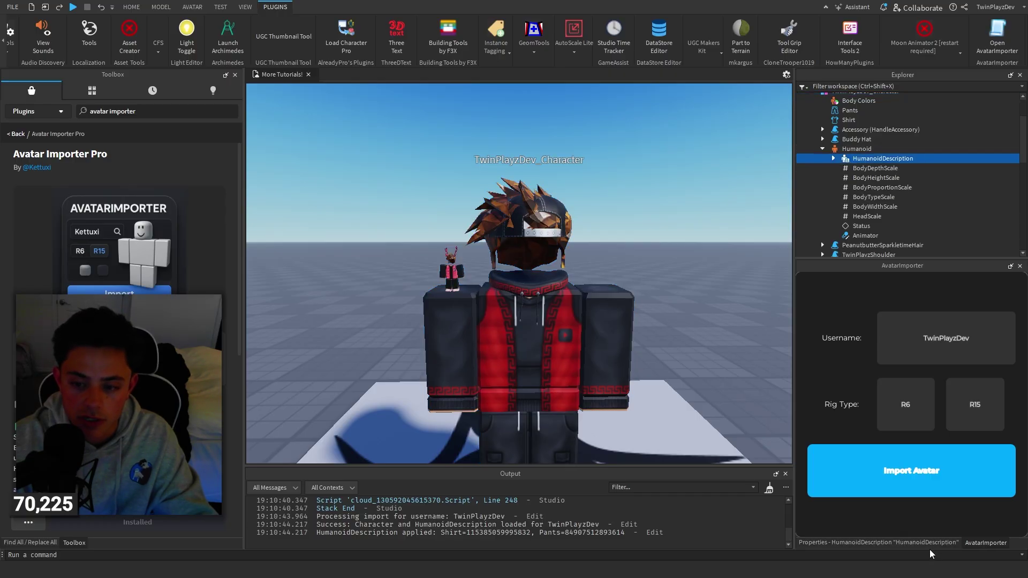
click(910, 542)
scroll(929, 455, down, 3)
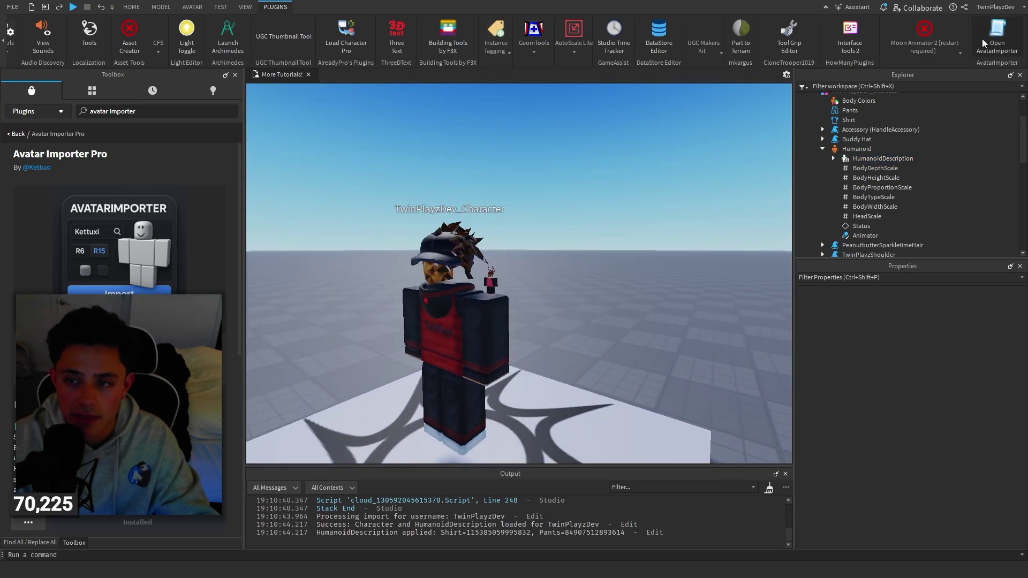
Bring the avatar importer panel back and clear the Output log.
click(983, 43)
scroll(596, 211, down, 5)
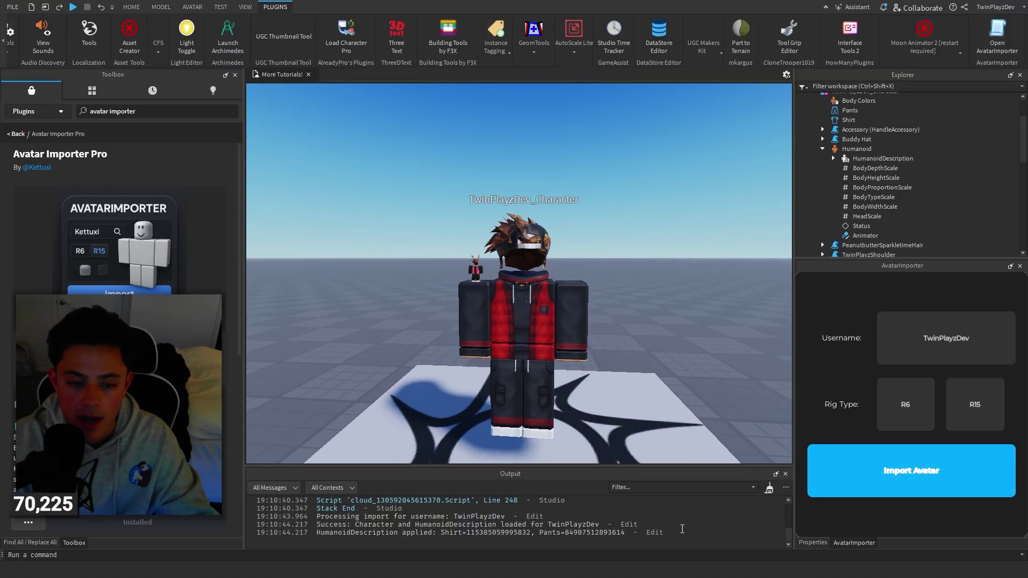
click(769, 488)
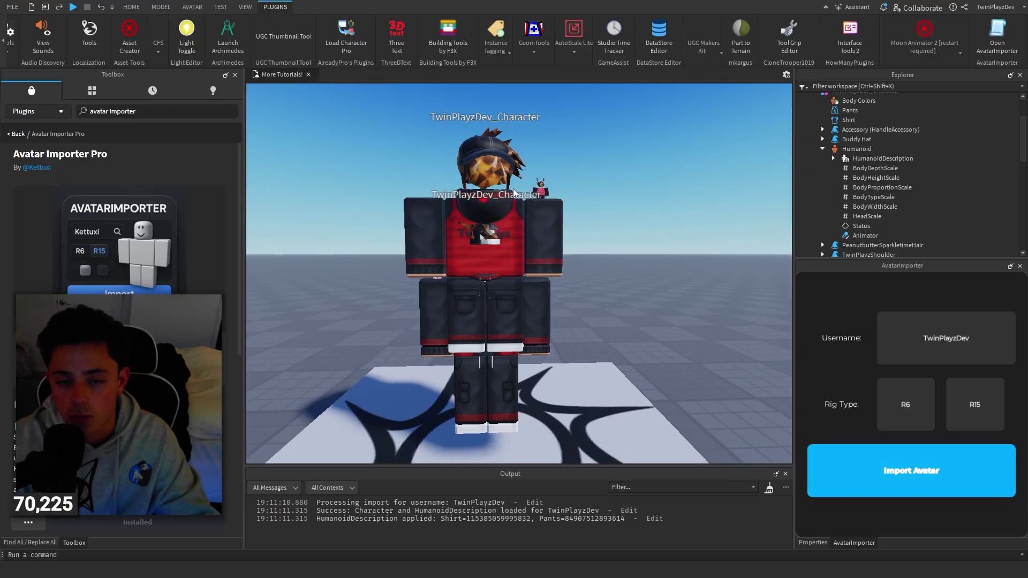
right_drag(595, 257, 598, 256)
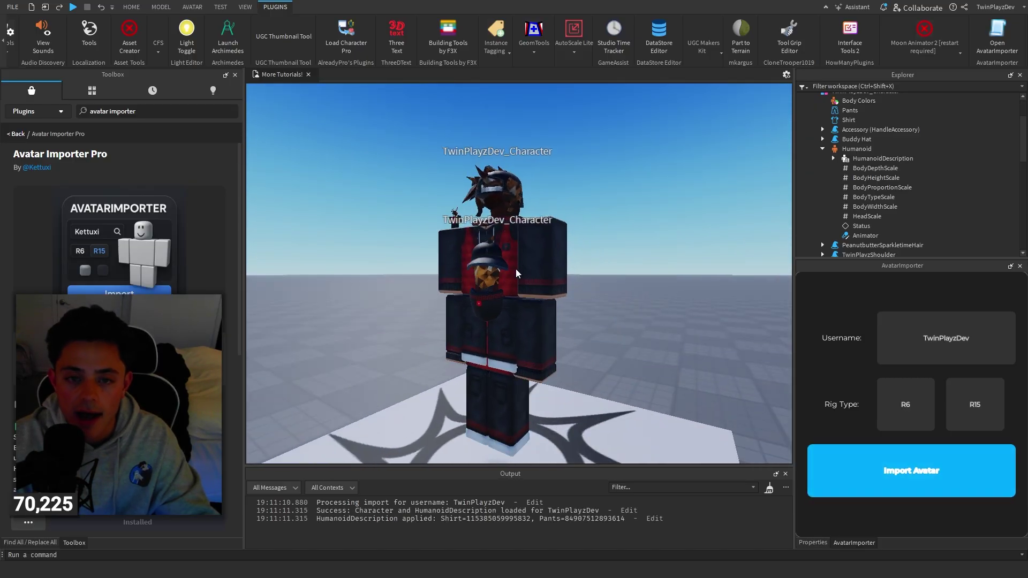
Box-select the imported characters, delete them, and reposition the camera over the baseplate.
click(131, 7)
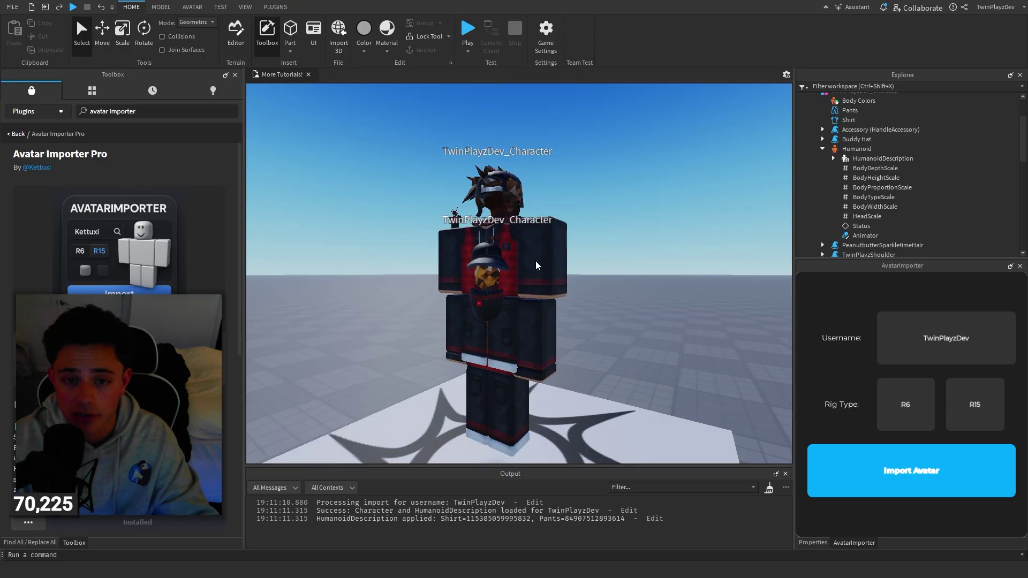
drag(623, 130, 374, 355)
key(Delete)
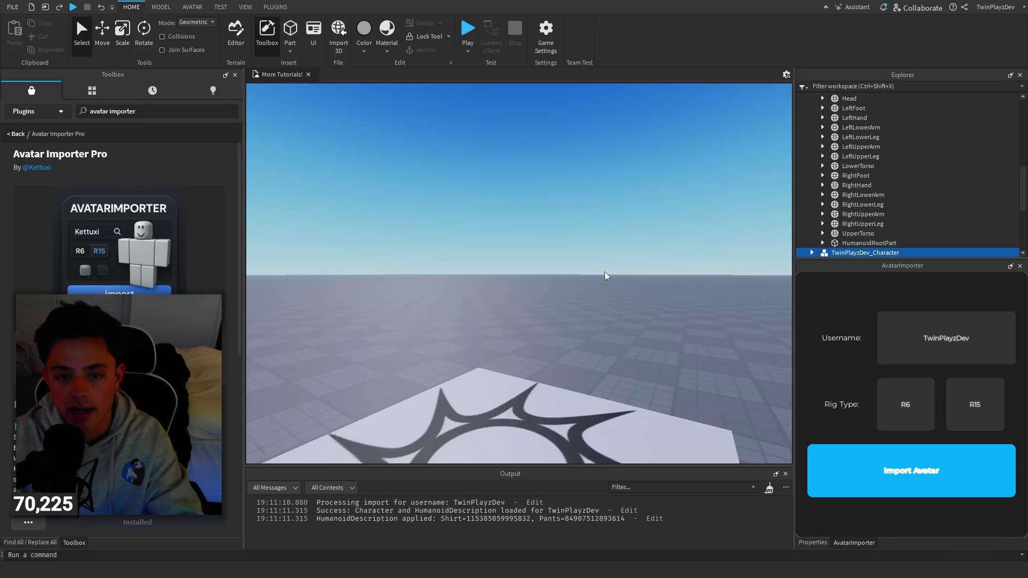
scroll(613, 279, down, 5)
right_drag(618, 284, 621, 285)
click(251, 7)
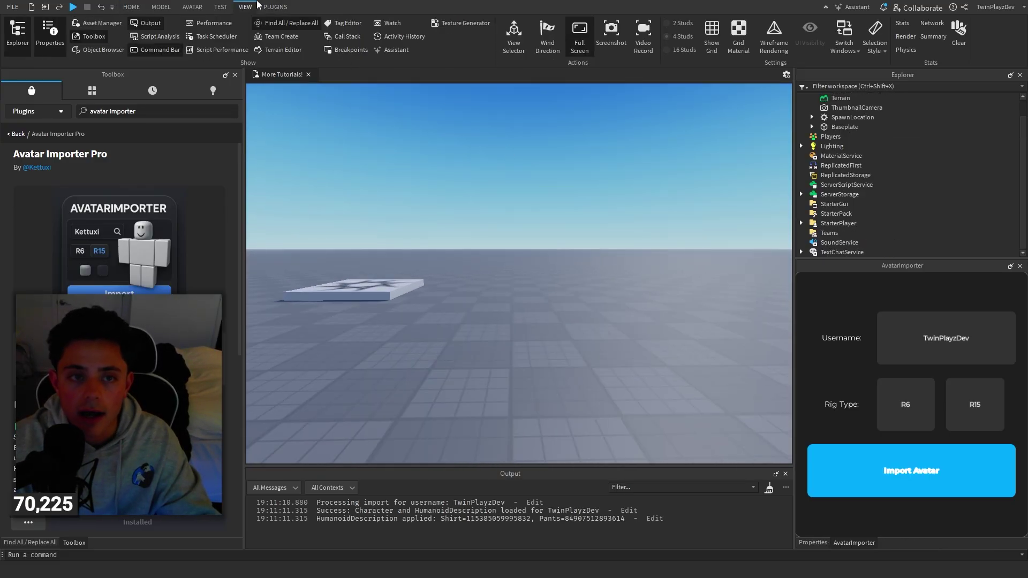
click(275, 6)
scroll(556, 265, up, 5)
right_drag(560, 268, 520, 266)
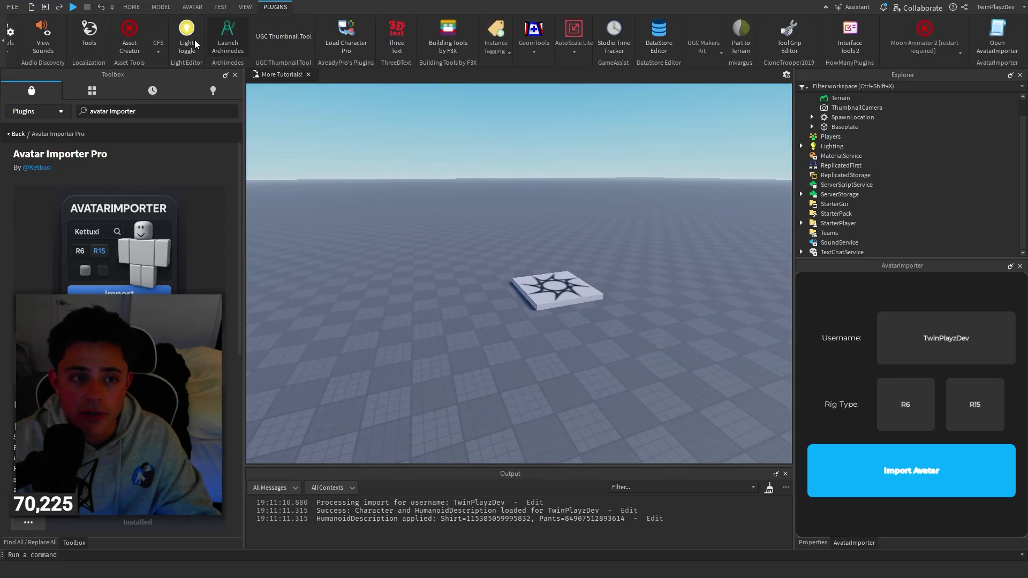
Run Import Avatar again from the AvatarImporter panel and select the new character.
click(4, 52)
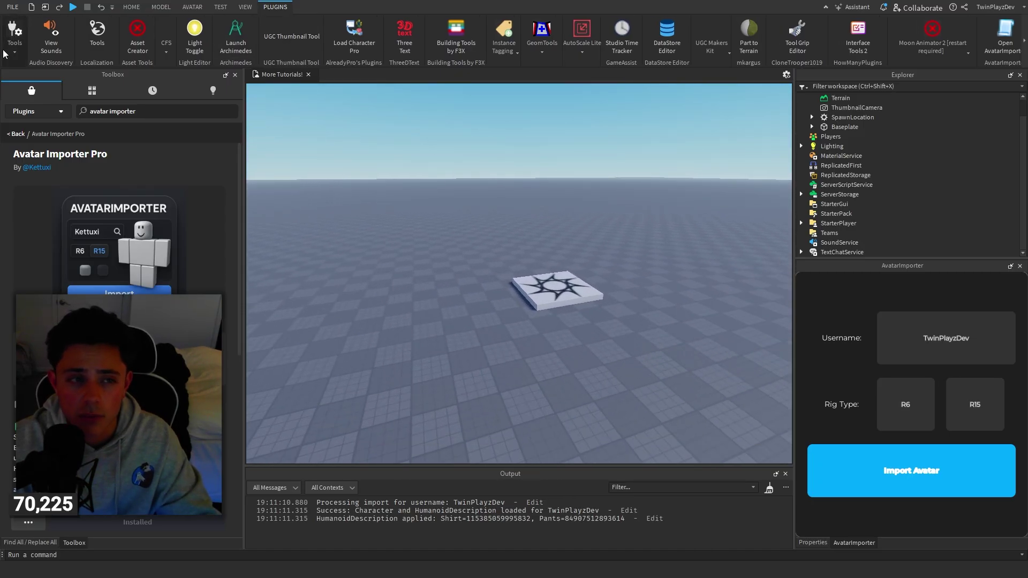
right_drag(614, 222, 616, 221)
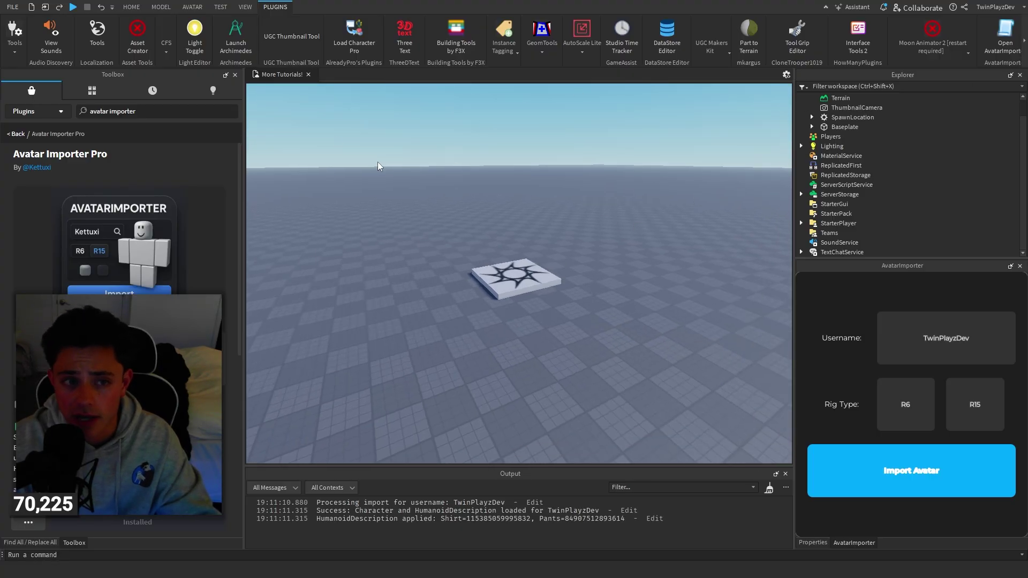
click(166, 53)
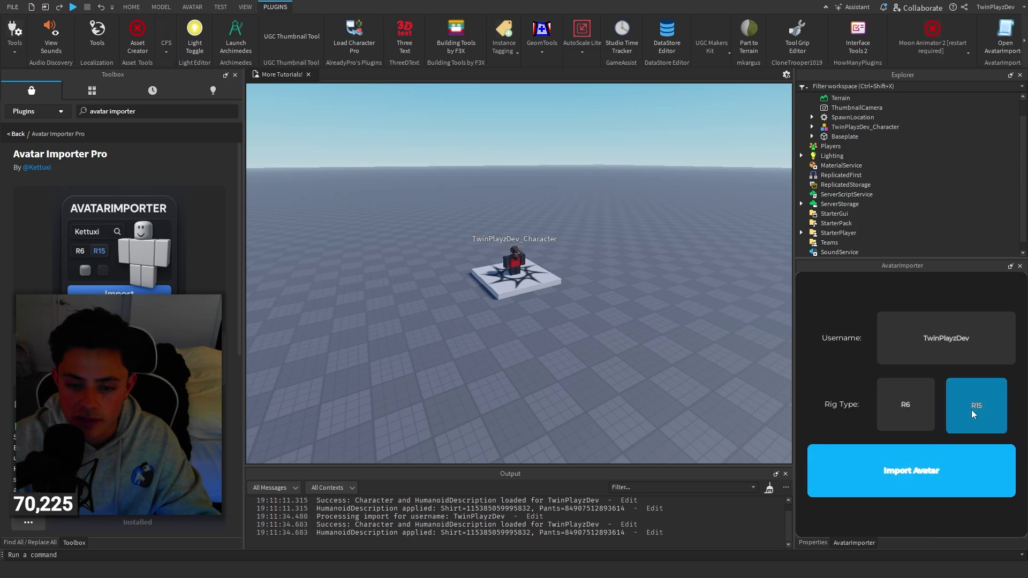
click(959, 472)
scroll(591, 284, up, 5)
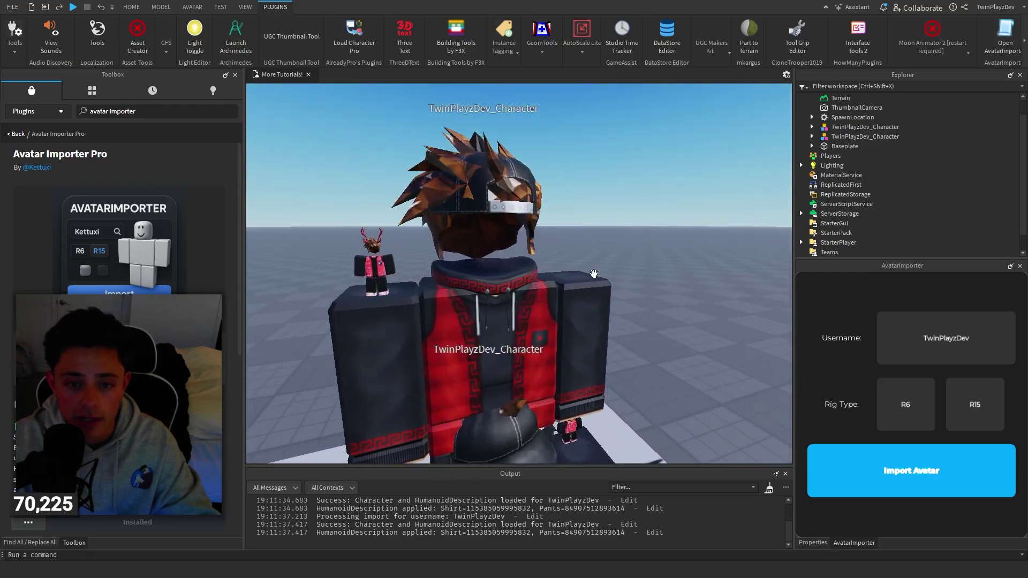
scroll(593, 274, down, 4)
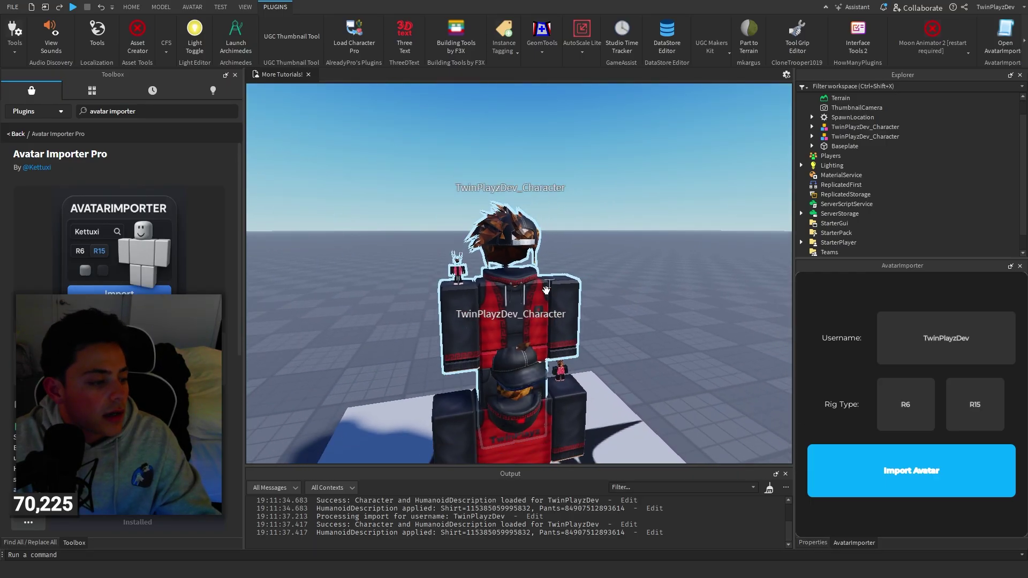
scroll(546, 290, up, 1)
scroll(578, 290, down, 1)
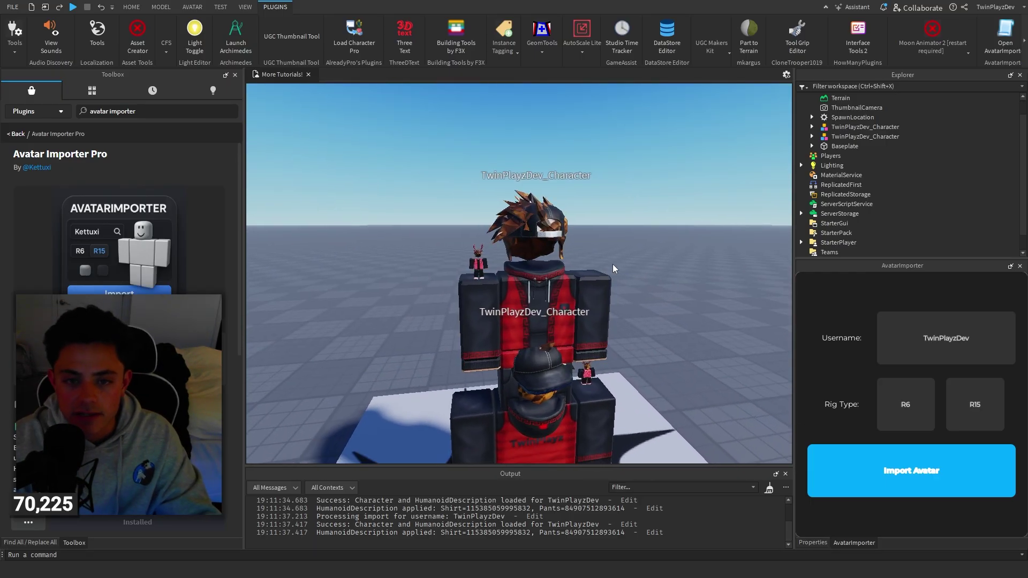
click(577, 291)
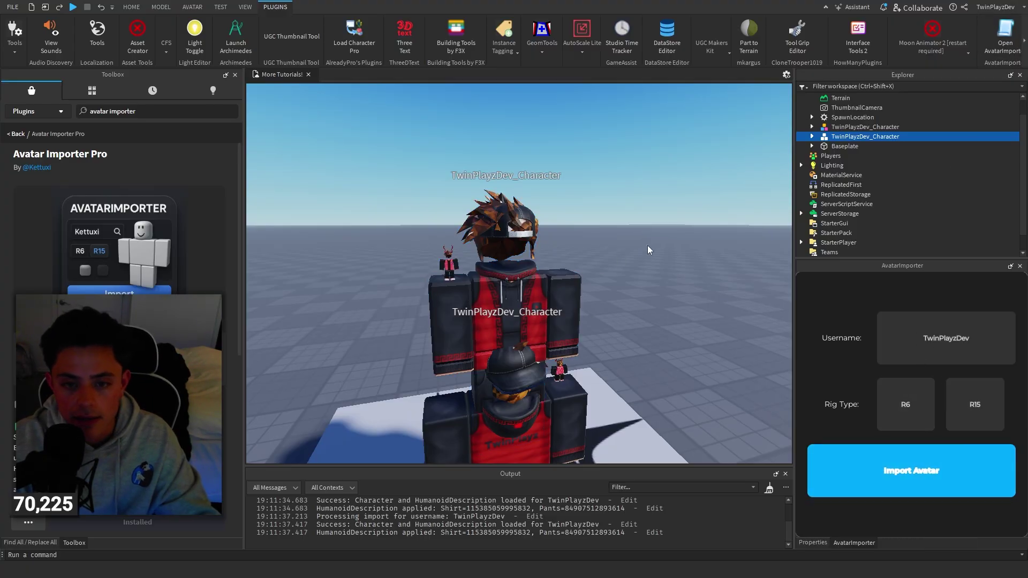
Select both imported characters in Explorer and delete them.
shift+click(940, 127)
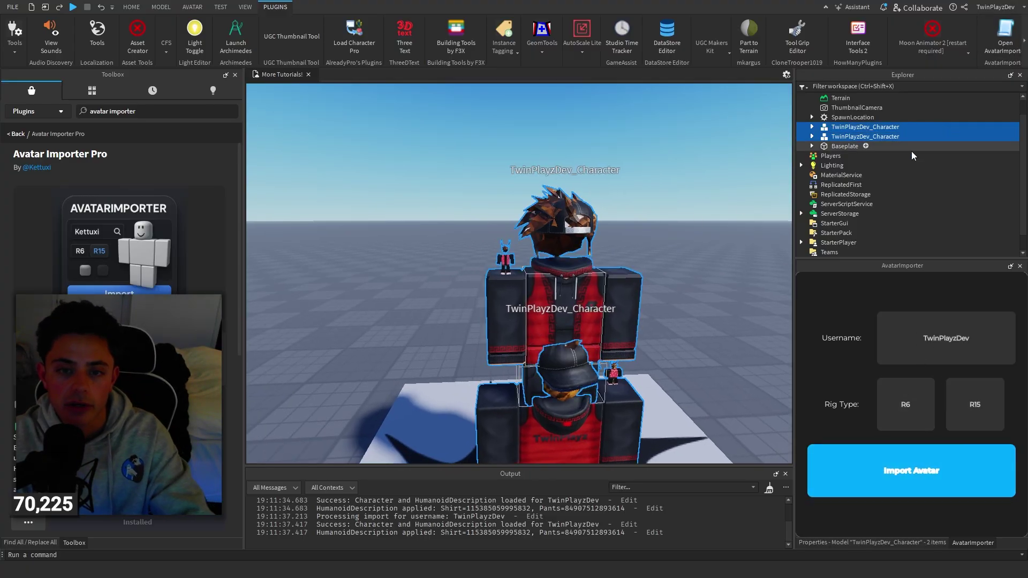
key(Delete)
key(s)
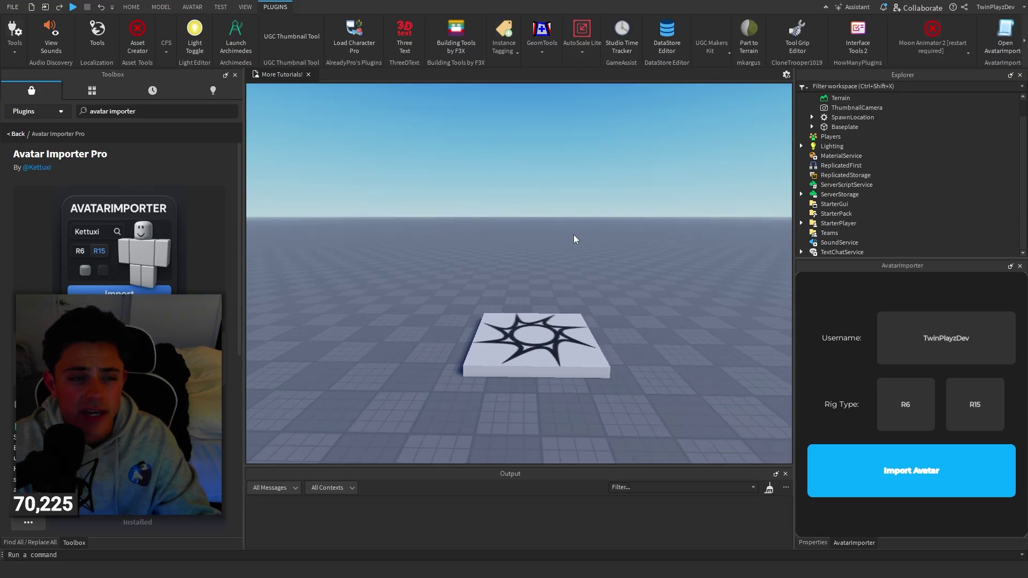
Switch the Toolbox to Models, open Find All, and close the AvatarImporter panel.
click(38, 111)
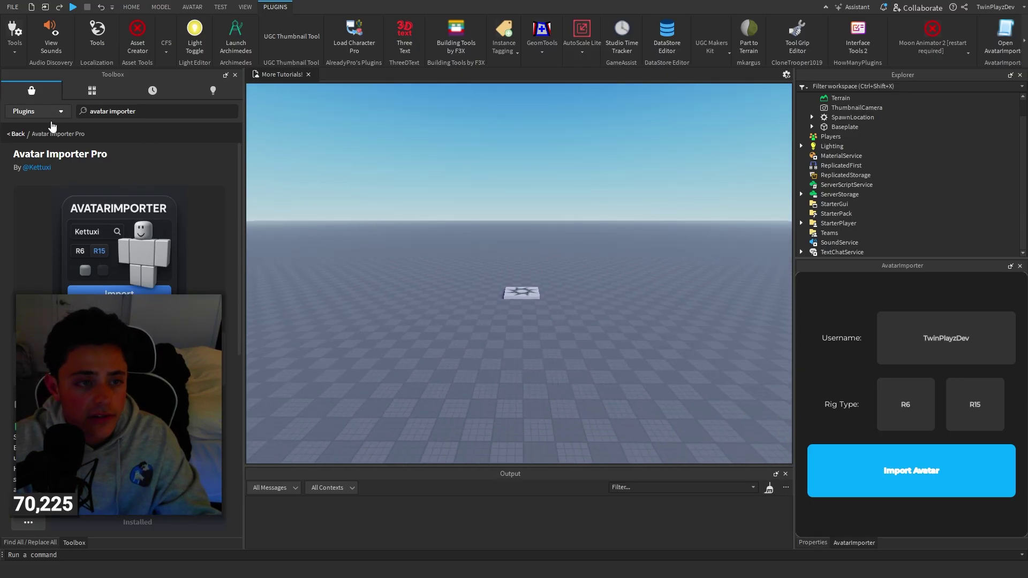
click(52, 127)
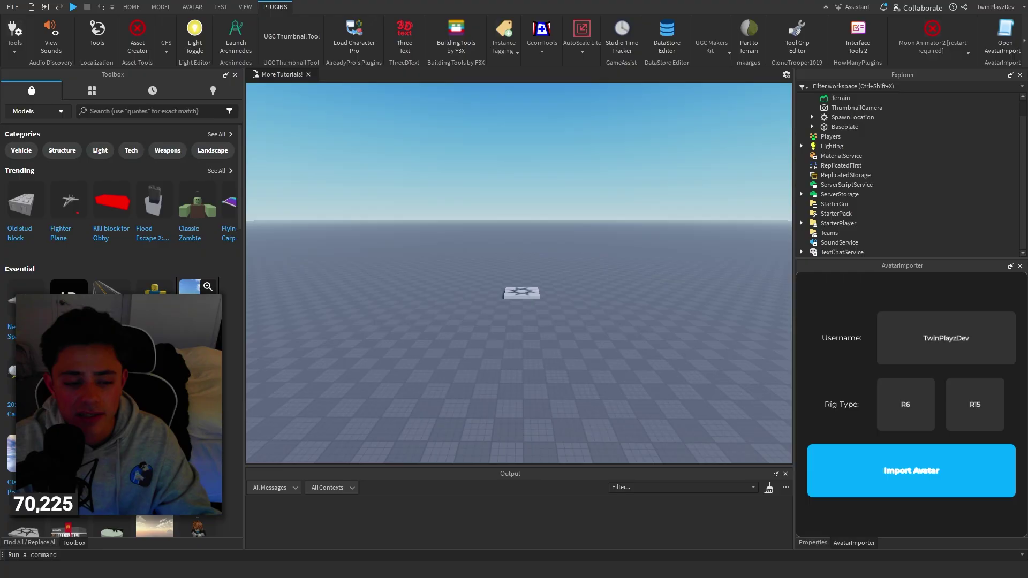
click(30, 542)
click(135, 6)
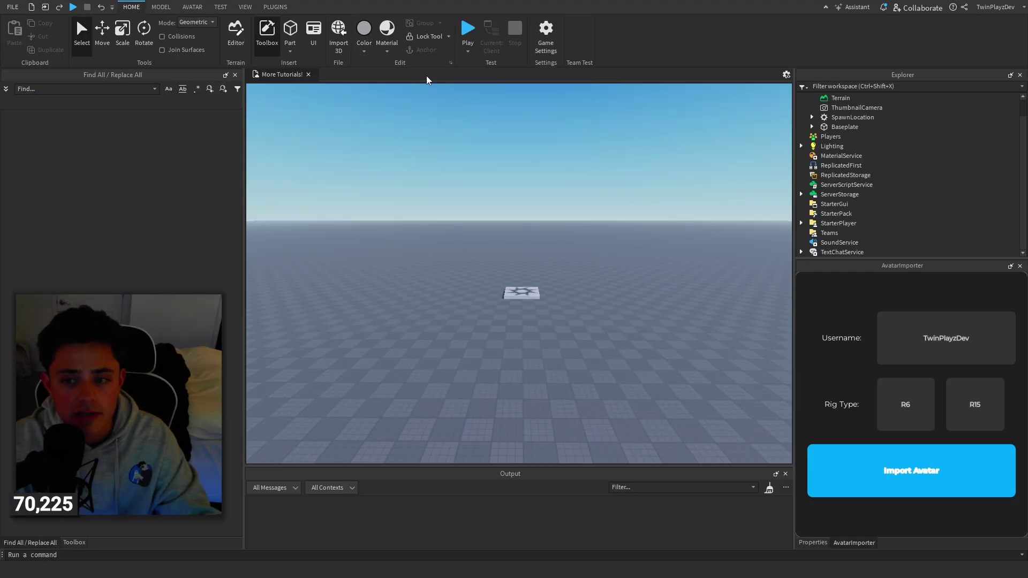
click(275, 7)
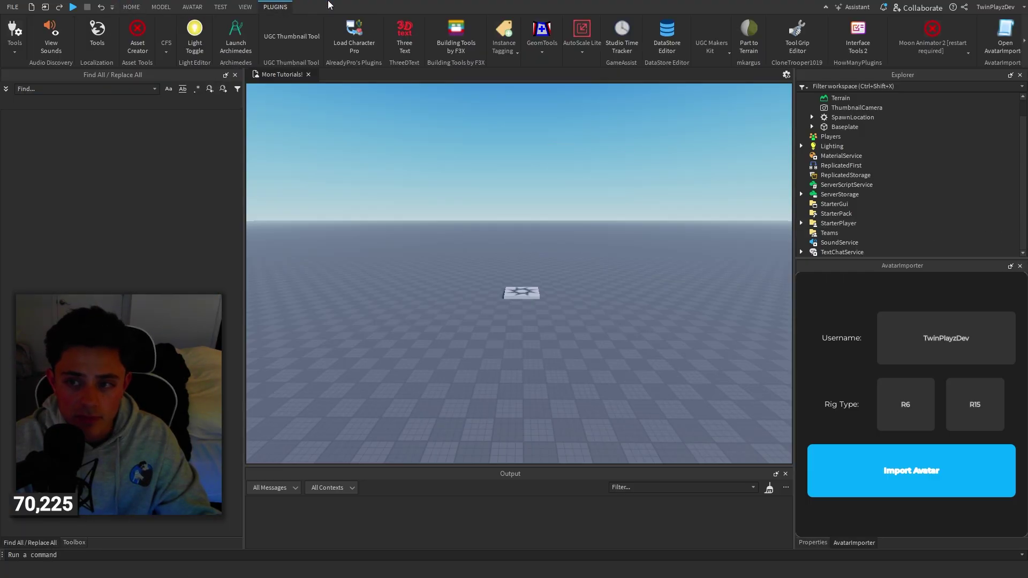
click(1020, 267)
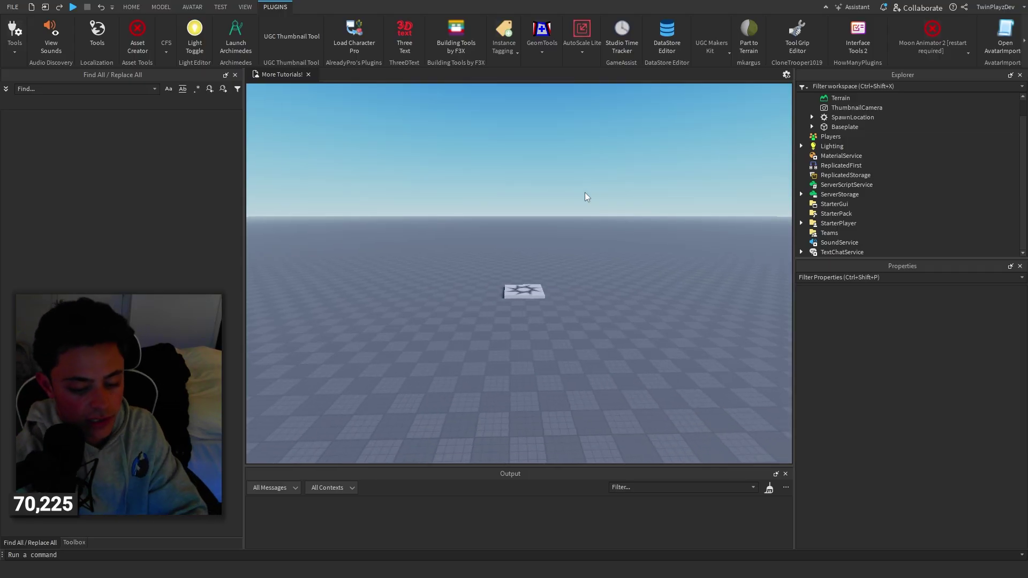